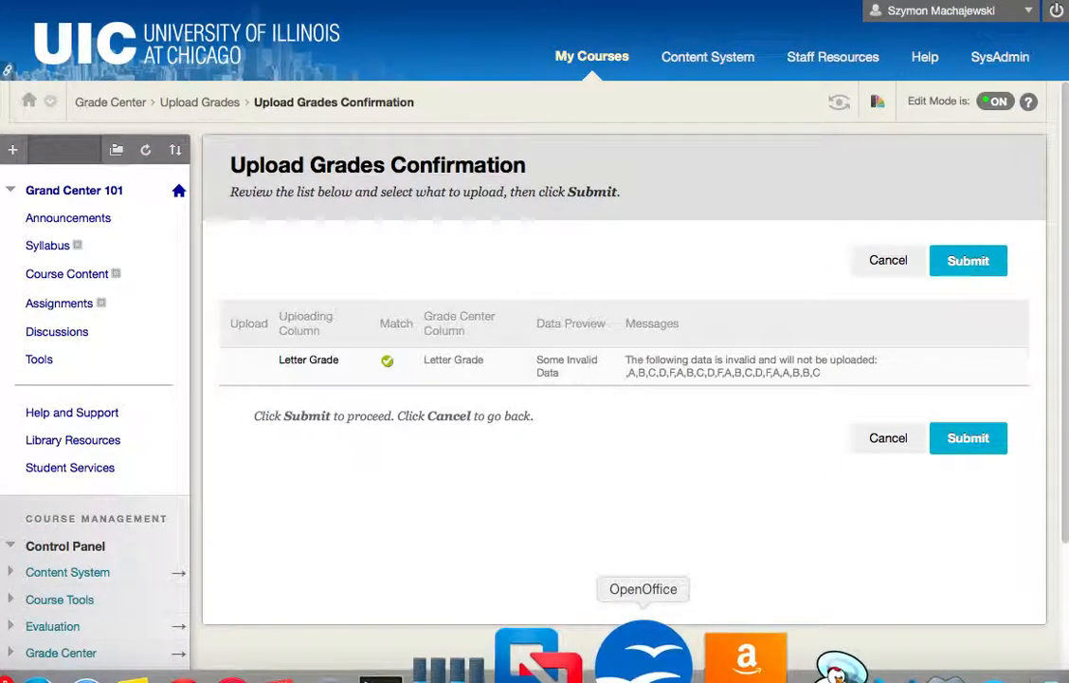
Step: Switch to OpenOffice Calc and inspect the column ID in the Letter Grade header of the grades CSV, then minimize the spreadsheet
left_click(644, 656)
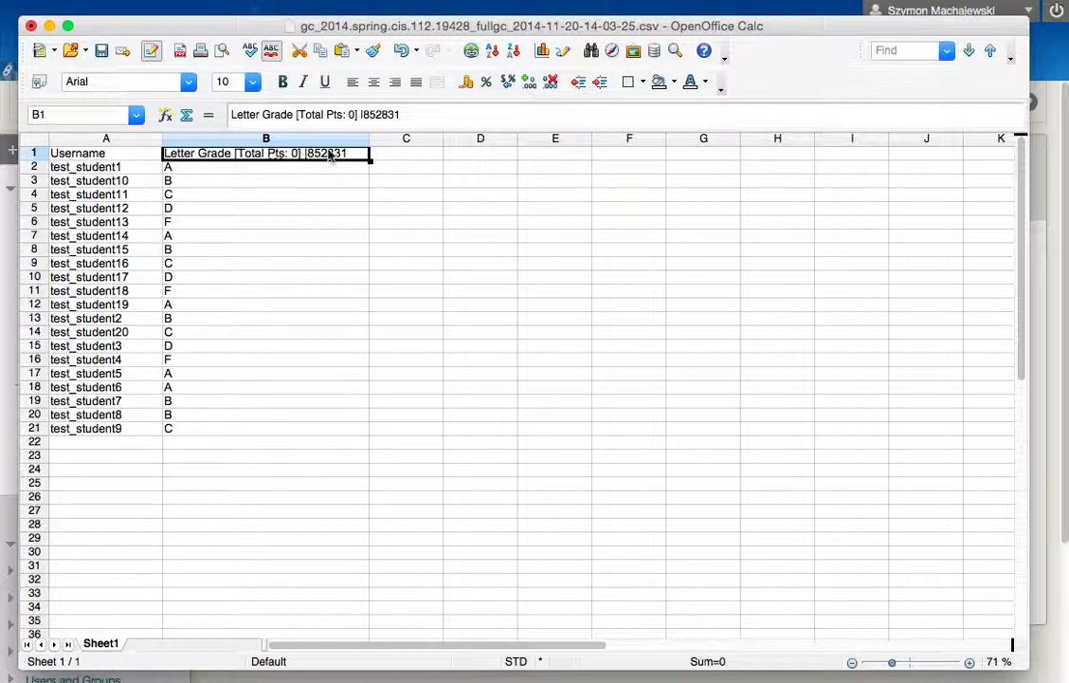
left_click(379, 113)
double_click(380, 114)
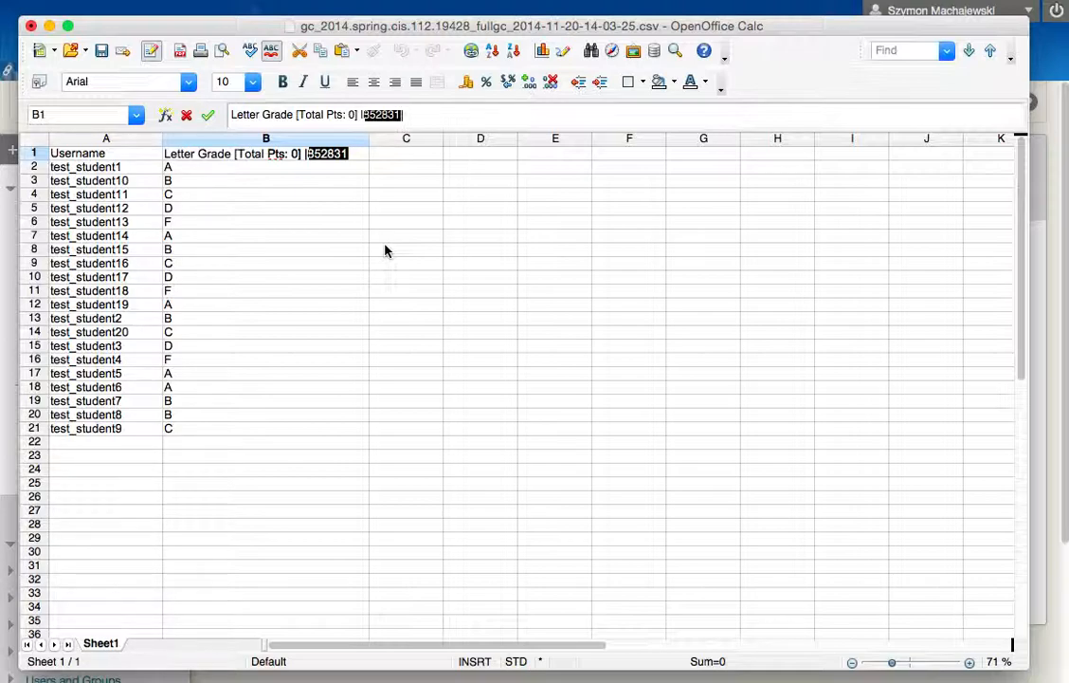
left_click(330, 253)
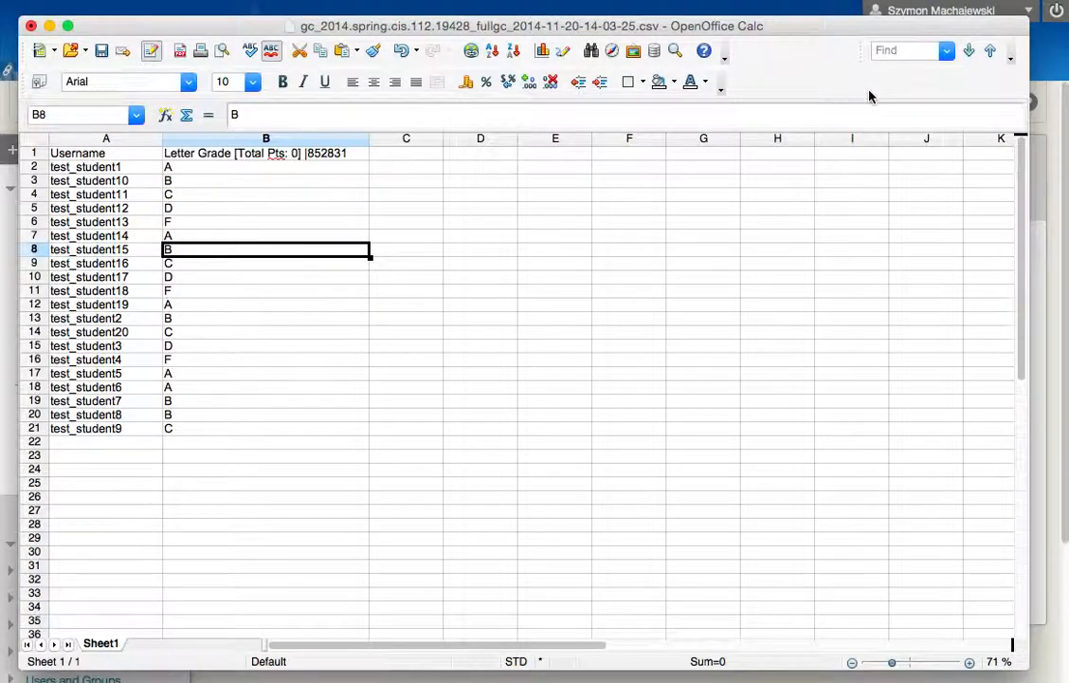
left_click(50, 27)
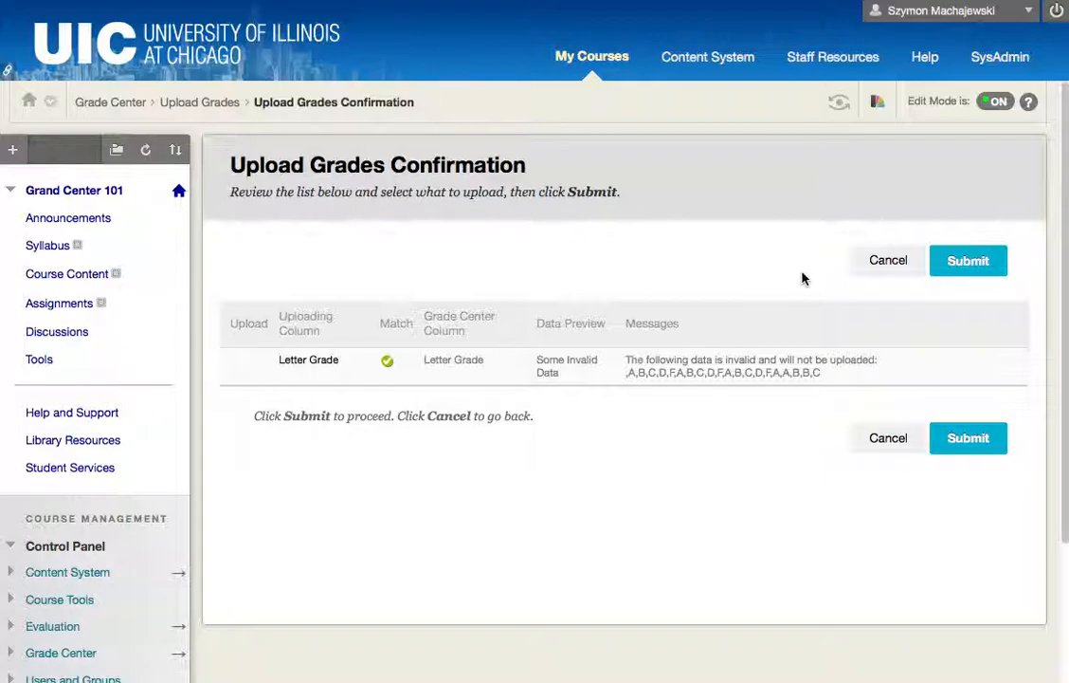
Step: Cancel the pending grade upload and return to the Full Grade Center
left_click(891, 441)
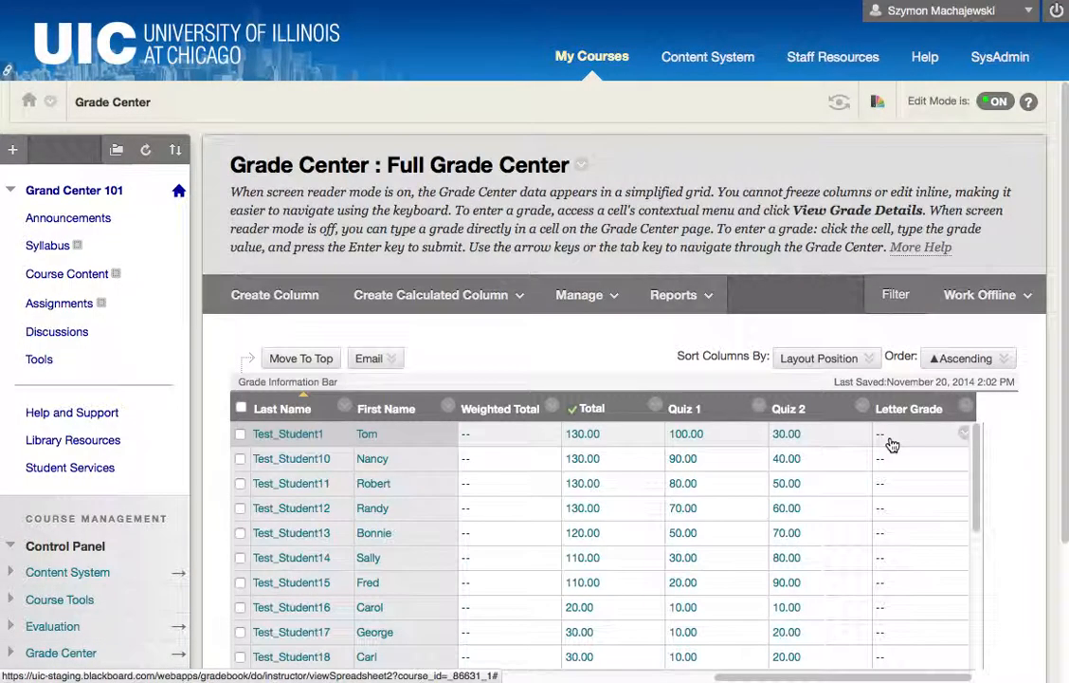
left_click(984, 307)
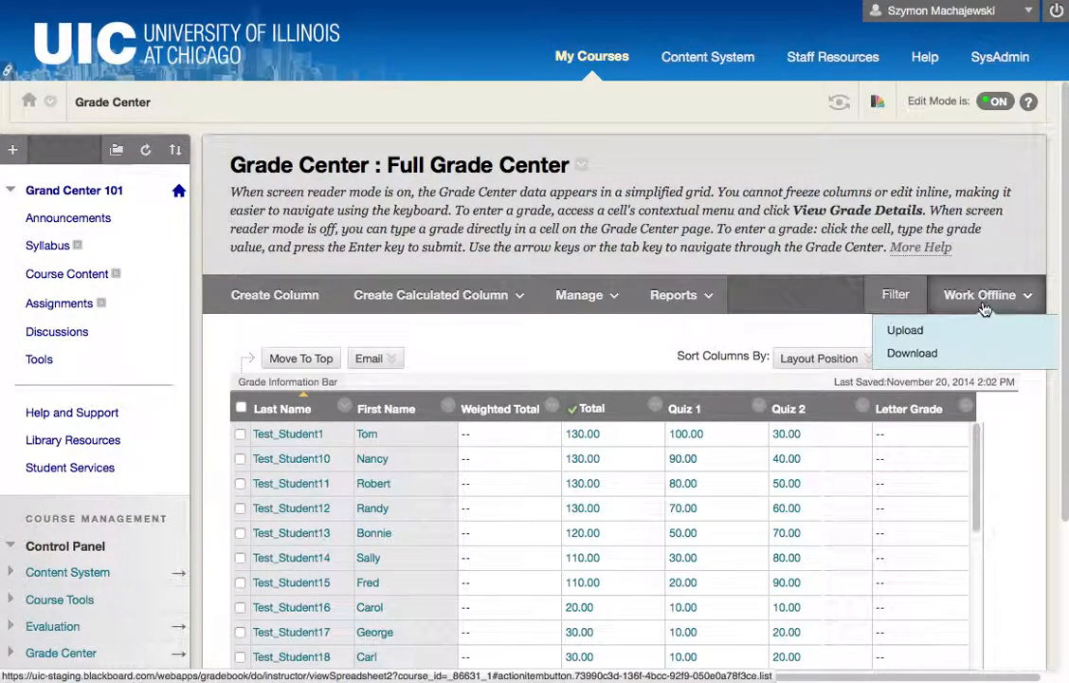
left_click(941, 360)
left_click(528, 211)
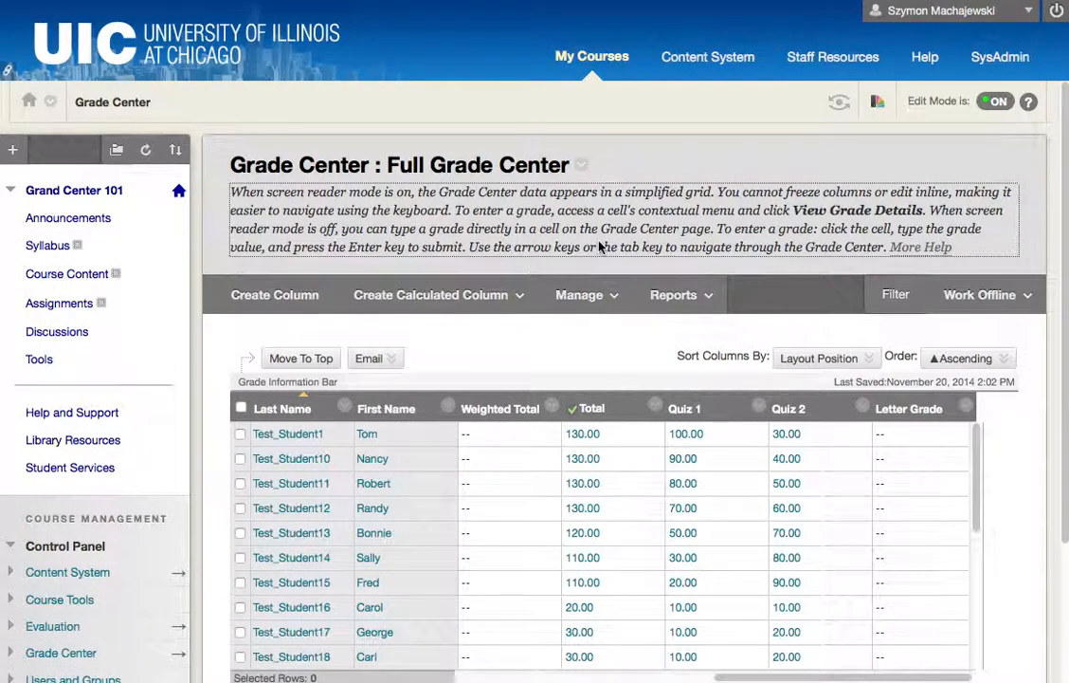
Step: Edit the Letter Grade column so its primary display is Letter, and submit the change
left_click(967, 409)
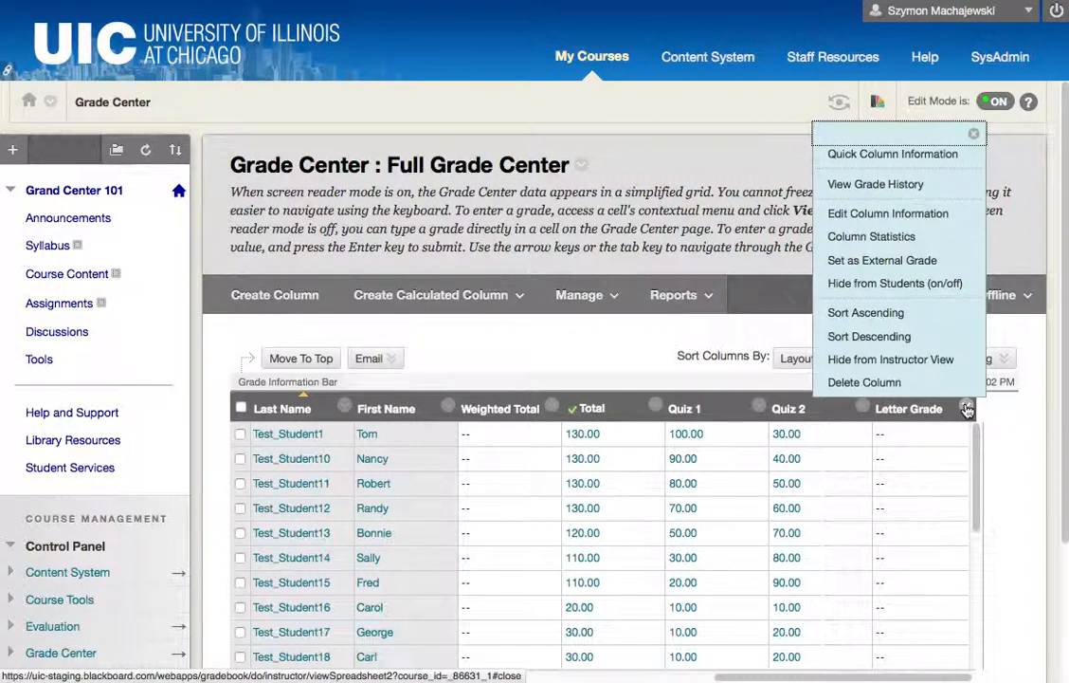
left_click(889, 214)
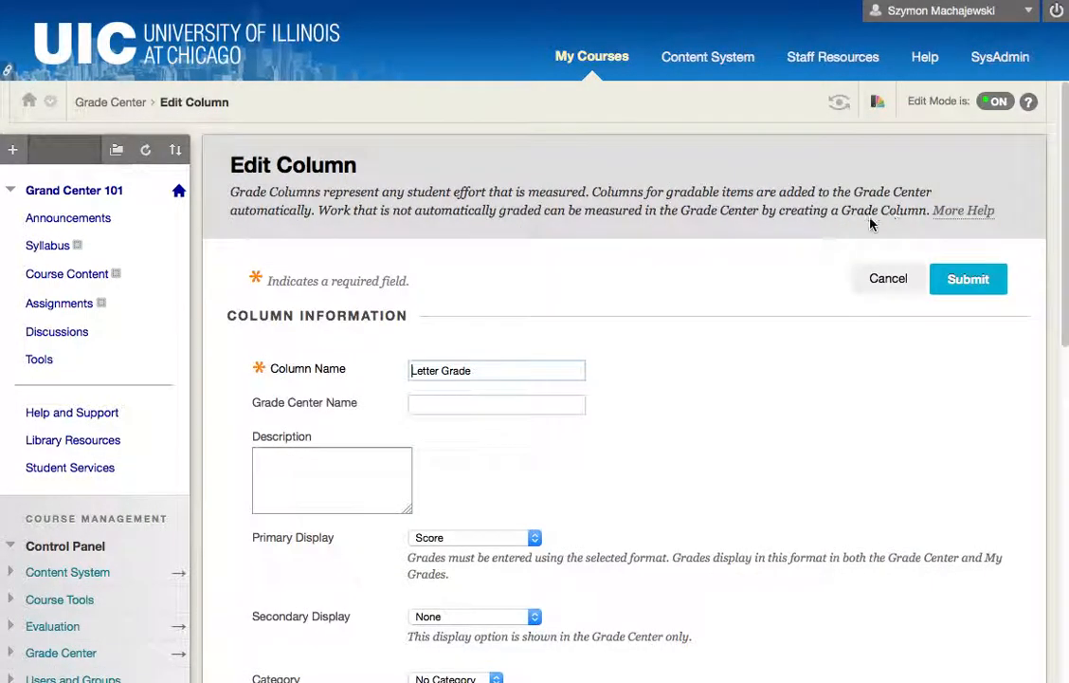
scroll(771, 318, "down", 3)
scroll(749, 559, "down", 3)
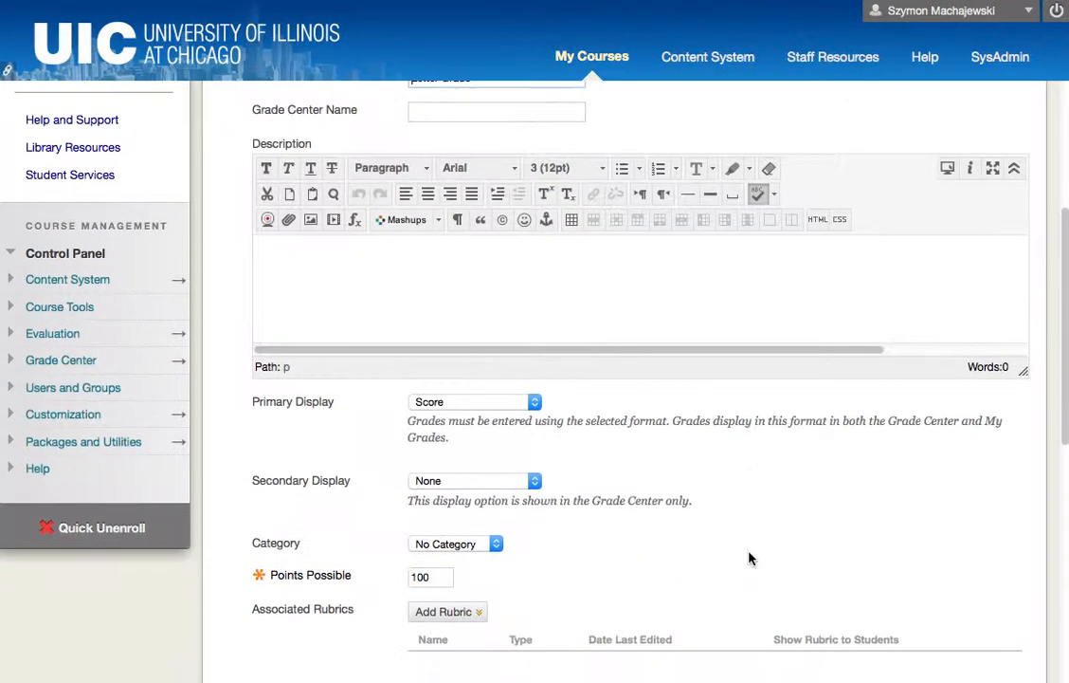
left_click(519, 405)
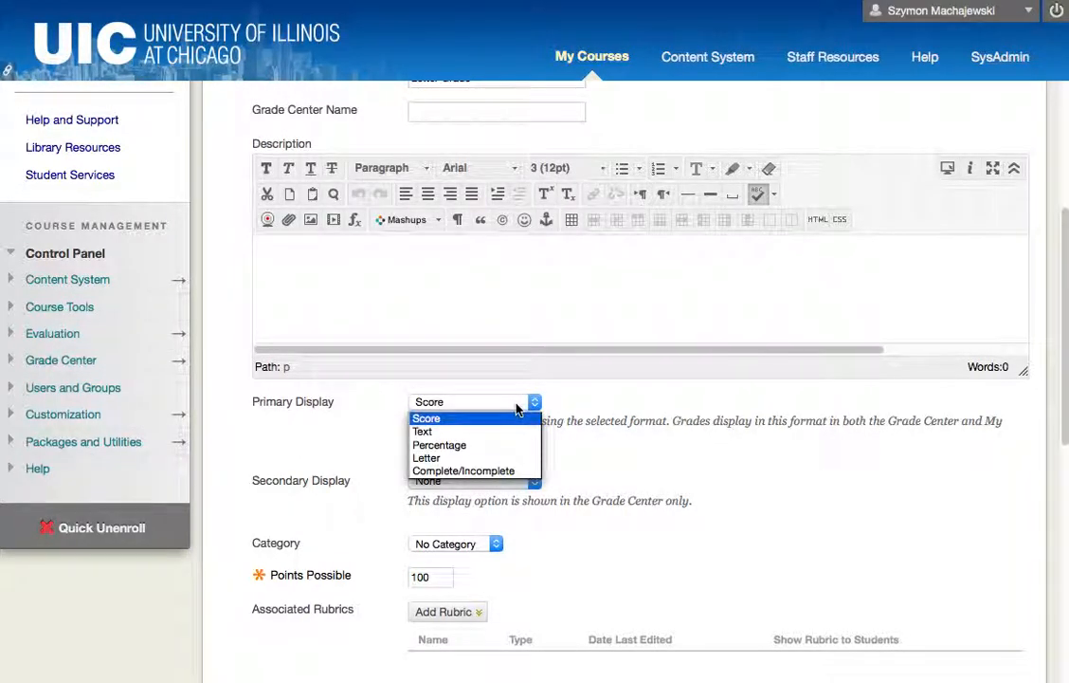
left_click(493, 458)
left_click(708, 445)
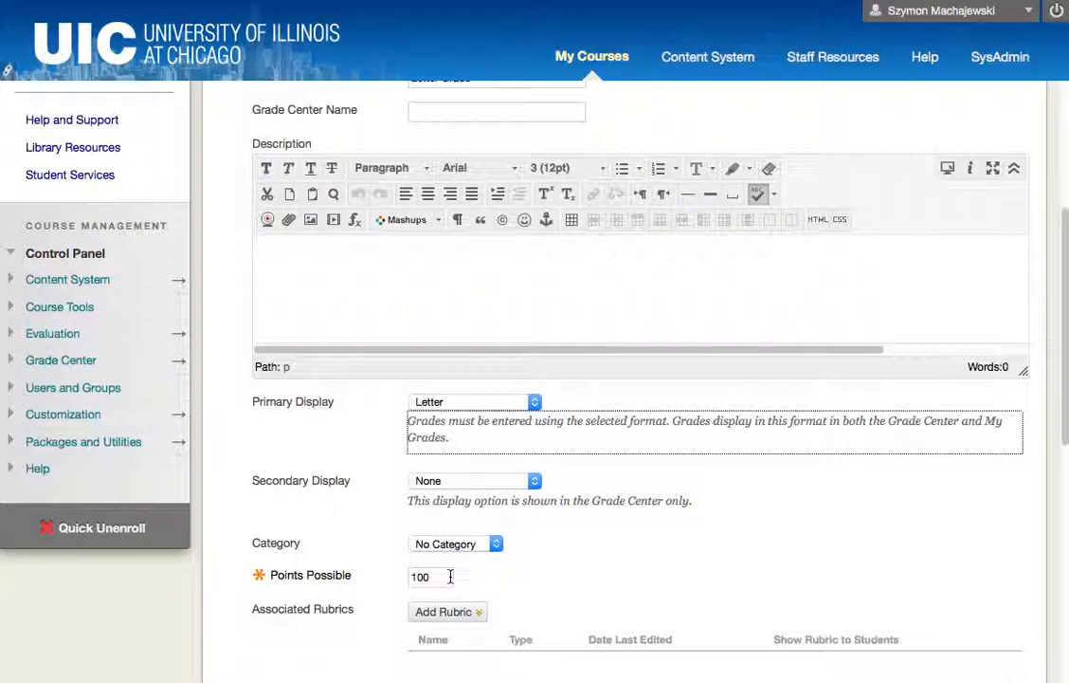
double_click(411, 576)
left_click(568, 566)
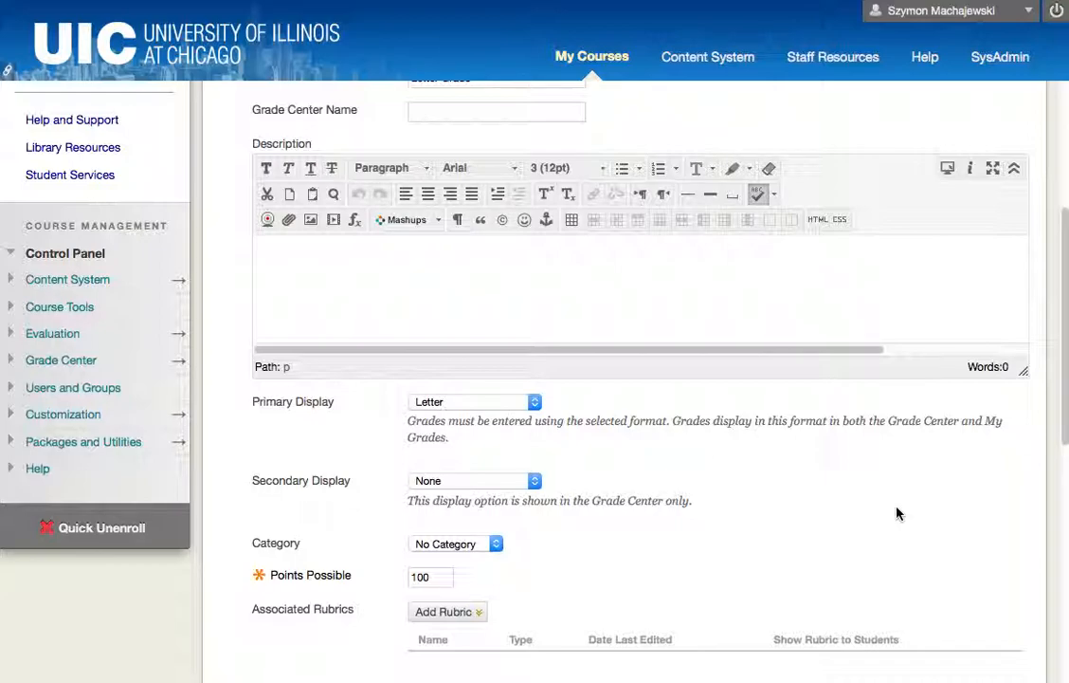
scroll(898, 513, "up", 5)
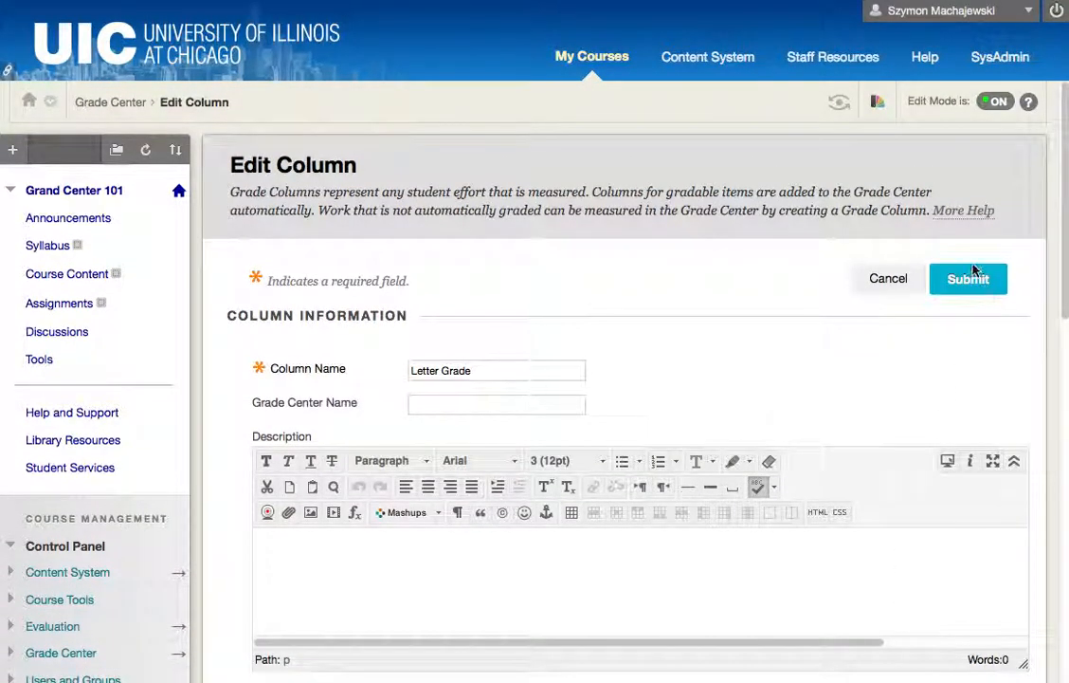
left_click(967, 281)
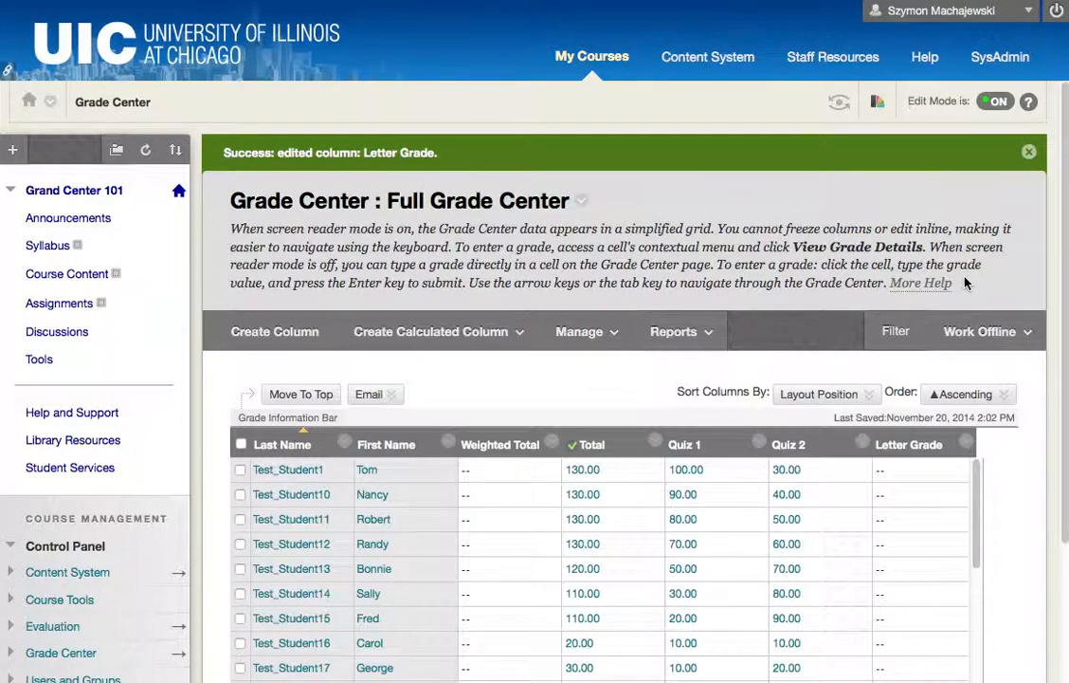
left_click(1010, 329)
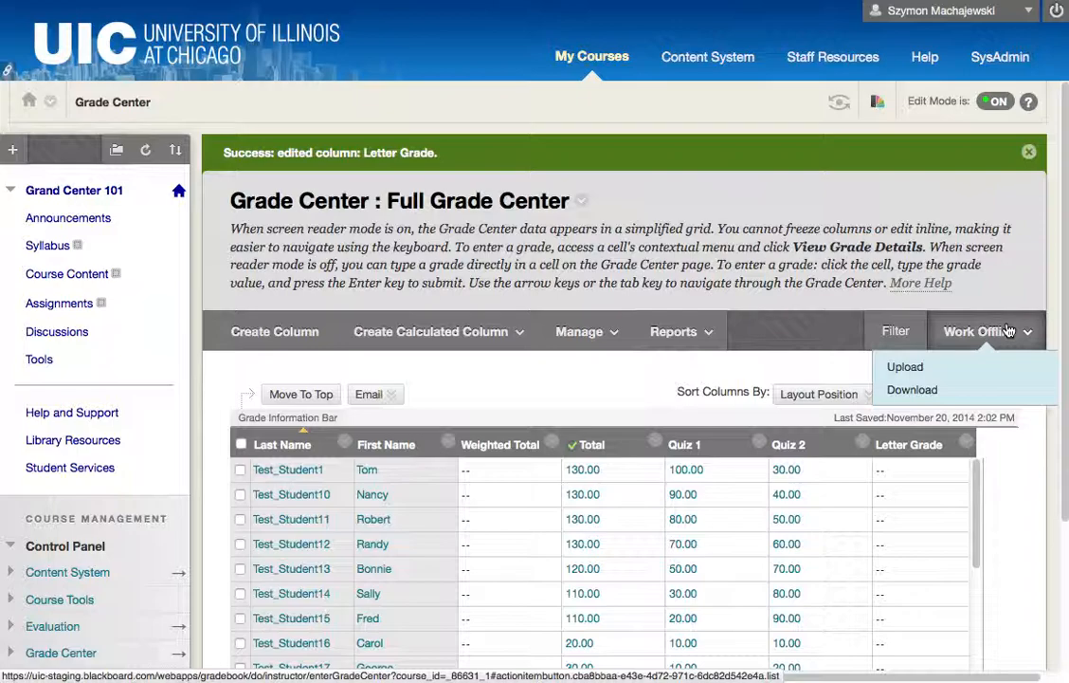
left_click(931, 367)
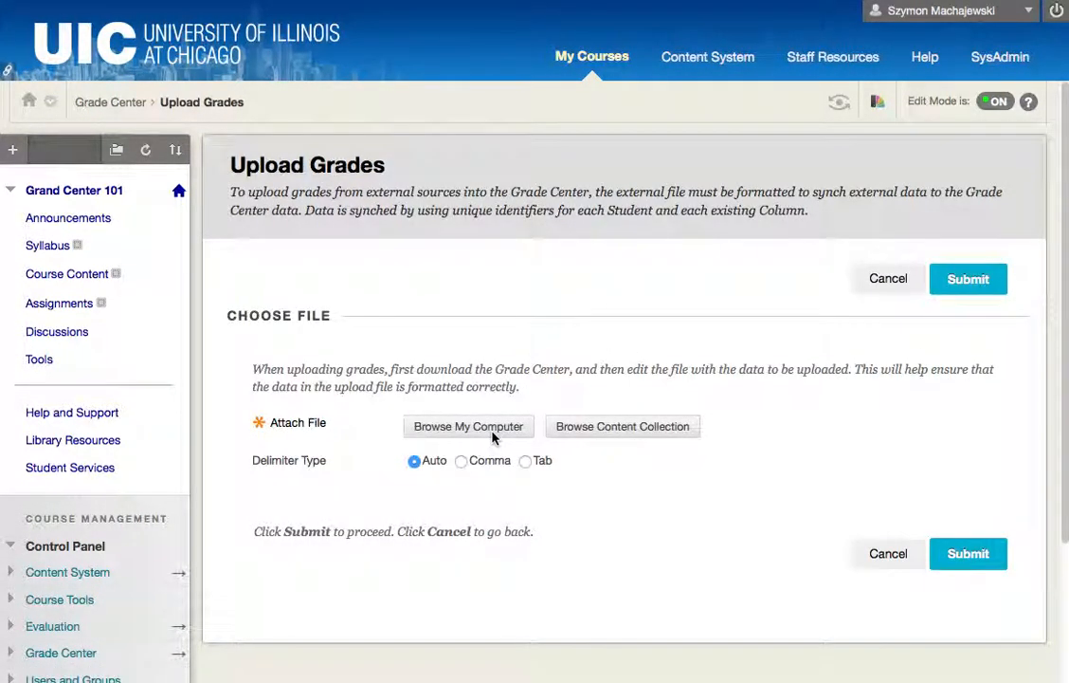
left_click(492, 436)
double_click(449, 461)
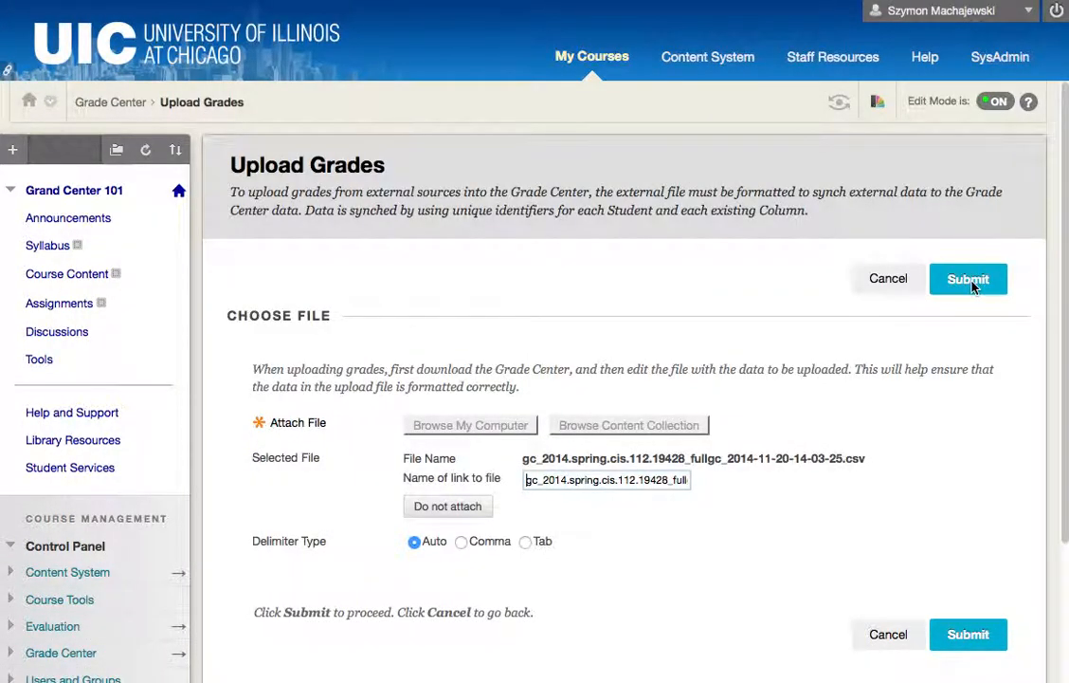
left_click(969, 280)
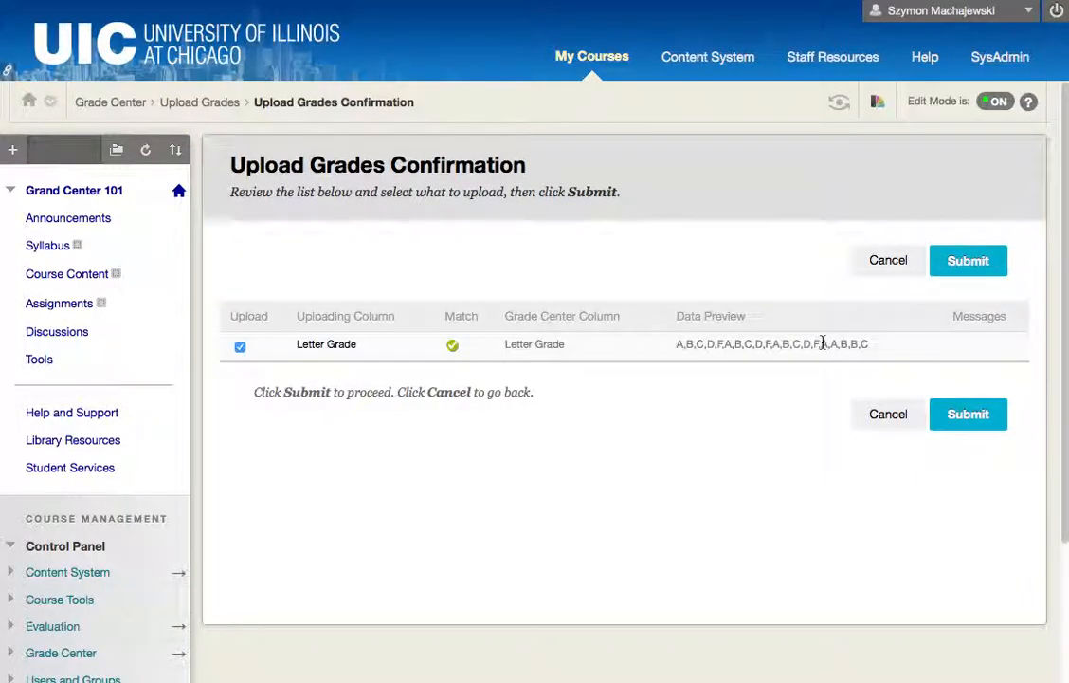
left_click(977, 419)
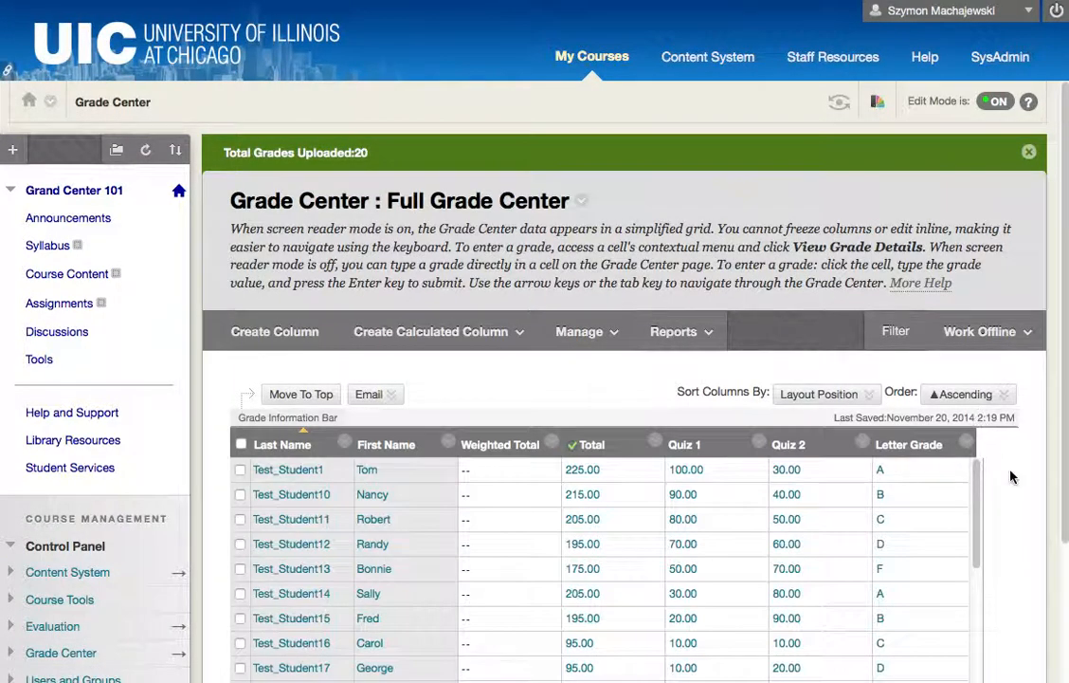
Step: Edit the Letter Grade column so its secondary display is Score, and submit the change
scroll(890, 412, "down", 3)
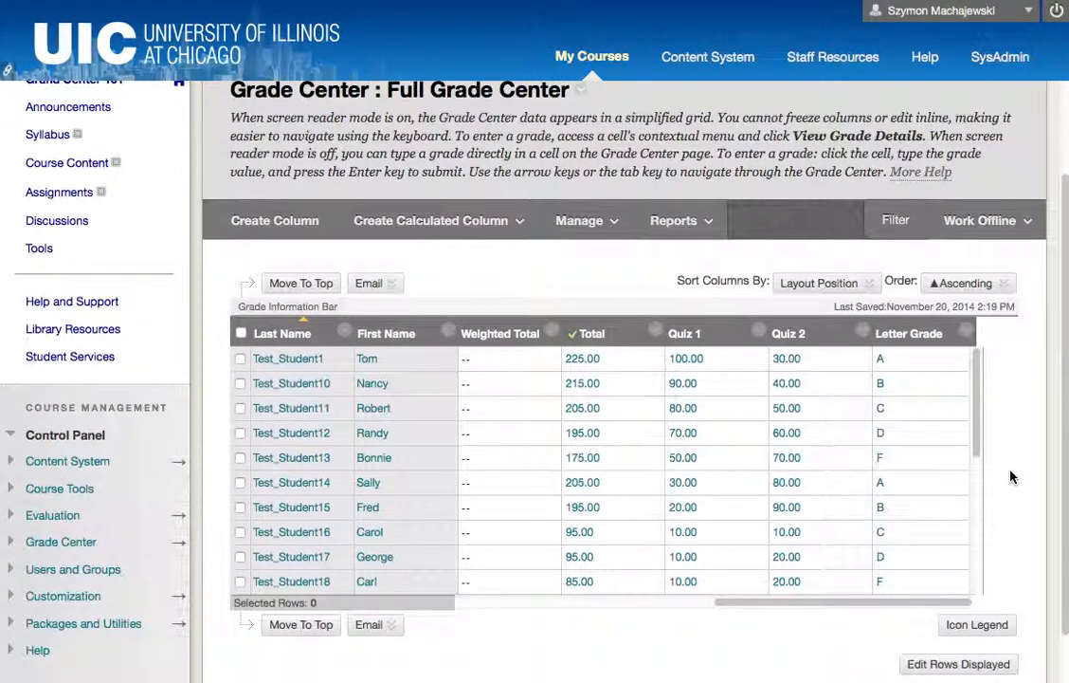
left_click(964, 331)
left_click(914, 432)
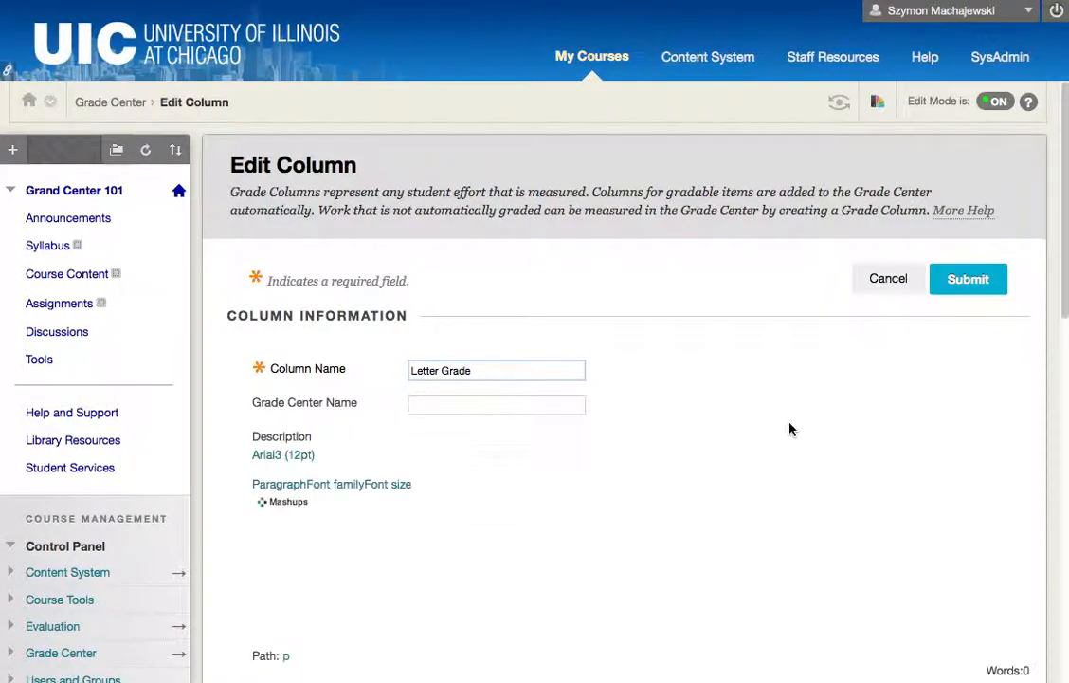
scroll(790, 426, "down", 3)
scroll(696, 605, "down", 3)
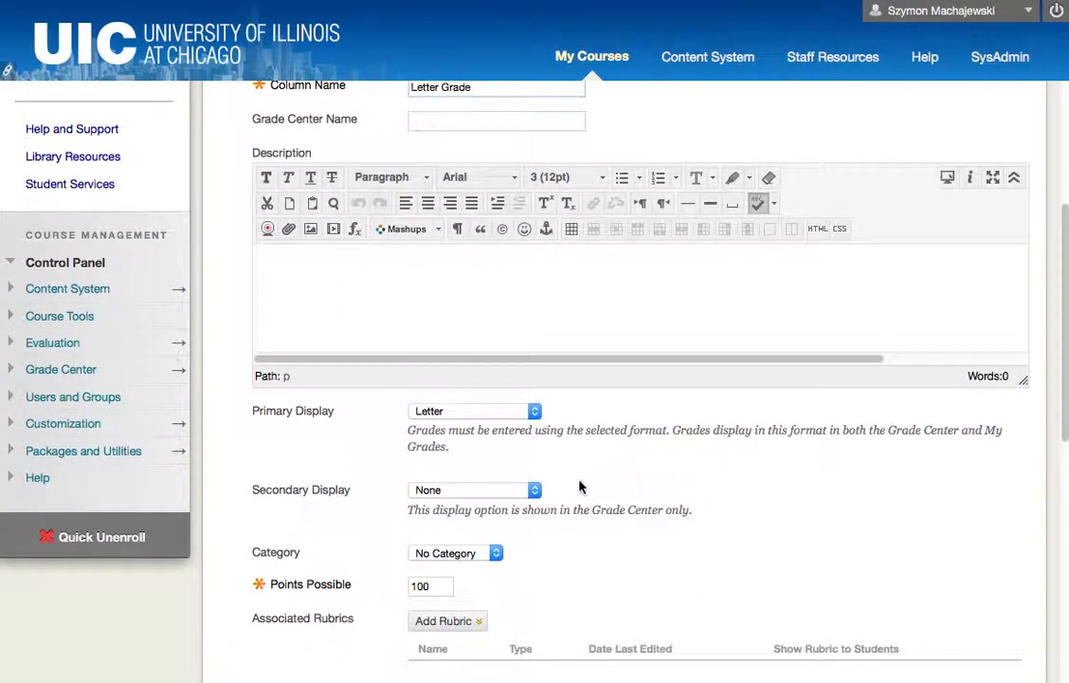
left_click(533, 490)
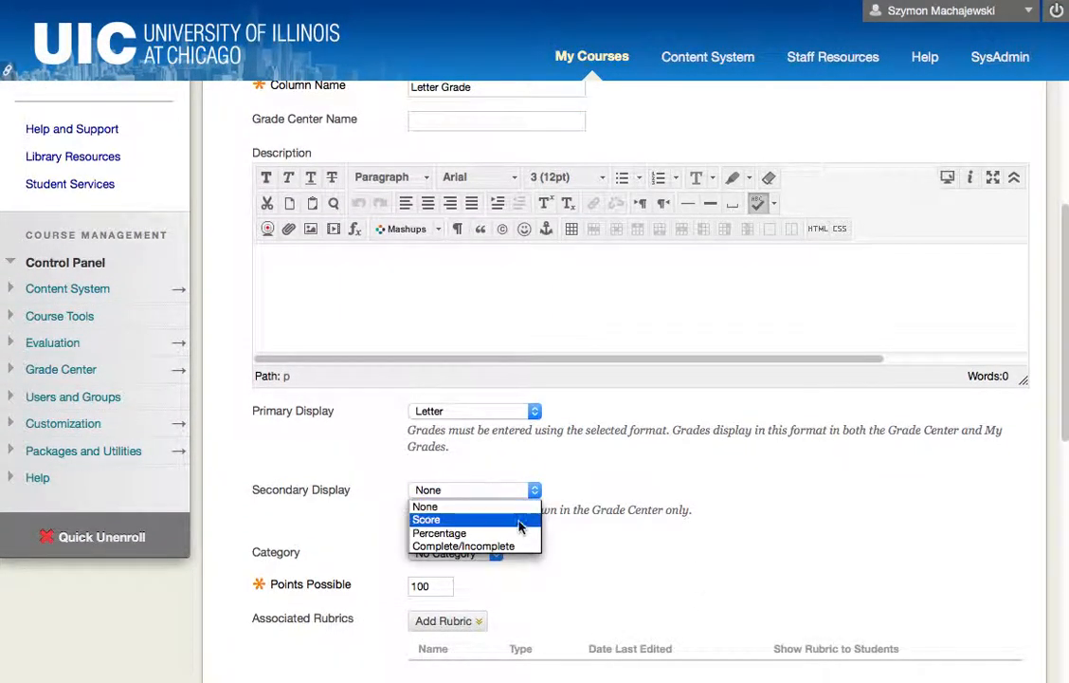
left_click(518, 527)
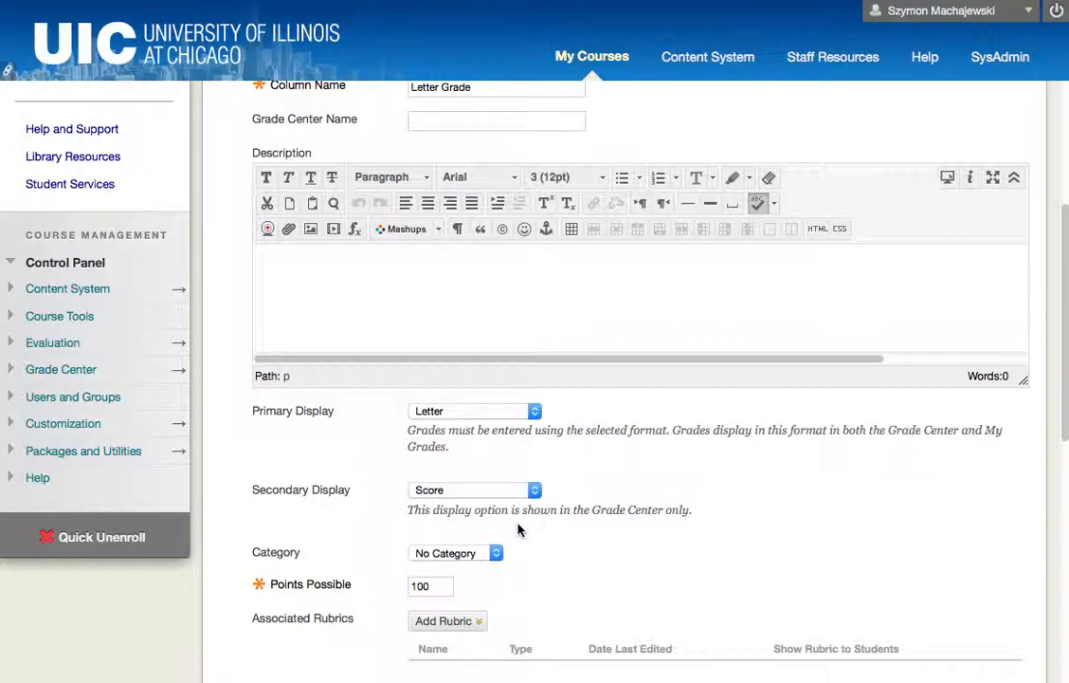
scroll(944, 347, "up", 6)
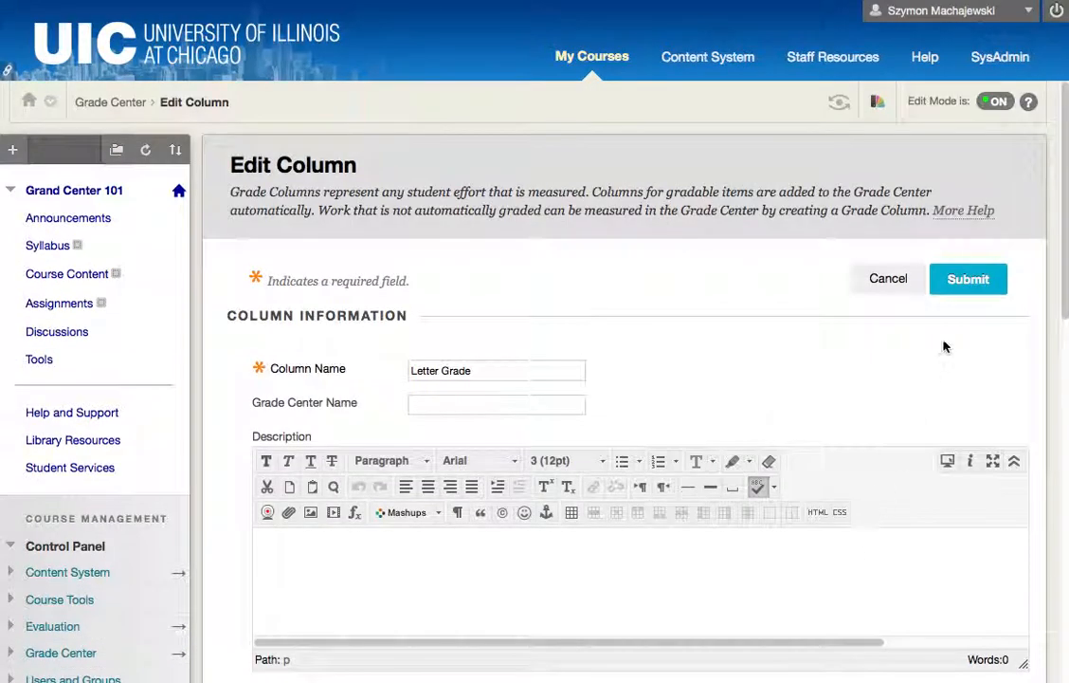
left_click(967, 280)
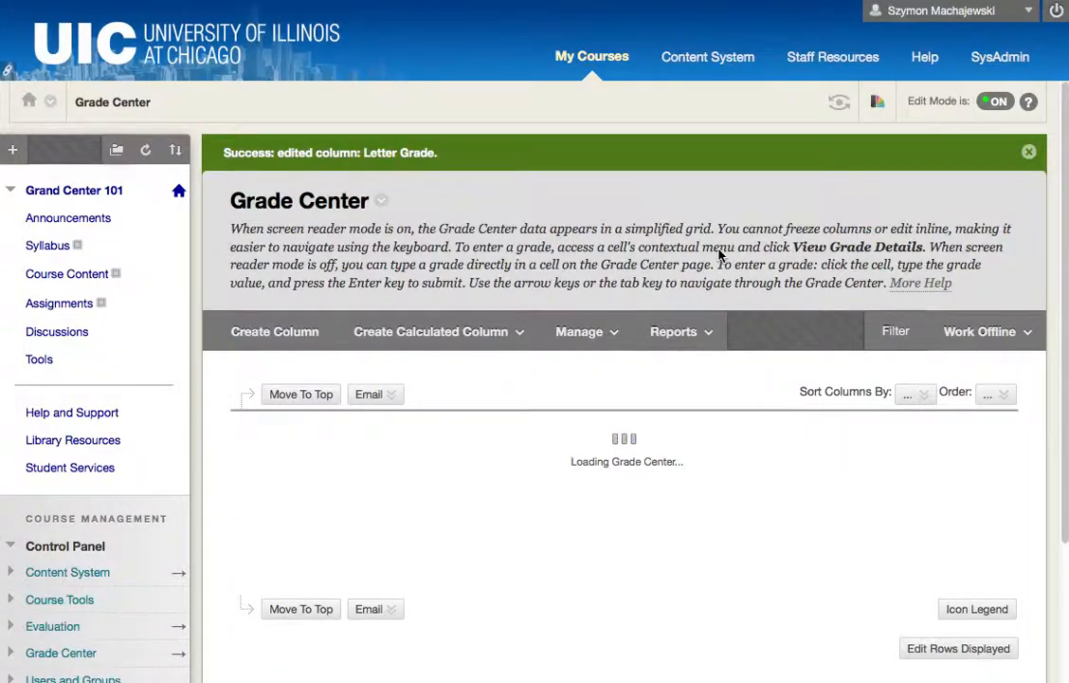
Step: Open the Letter grading schema for editing and examine the percentages that manually entered letter grades calculate as
scroll(995, 484, "down", 1)
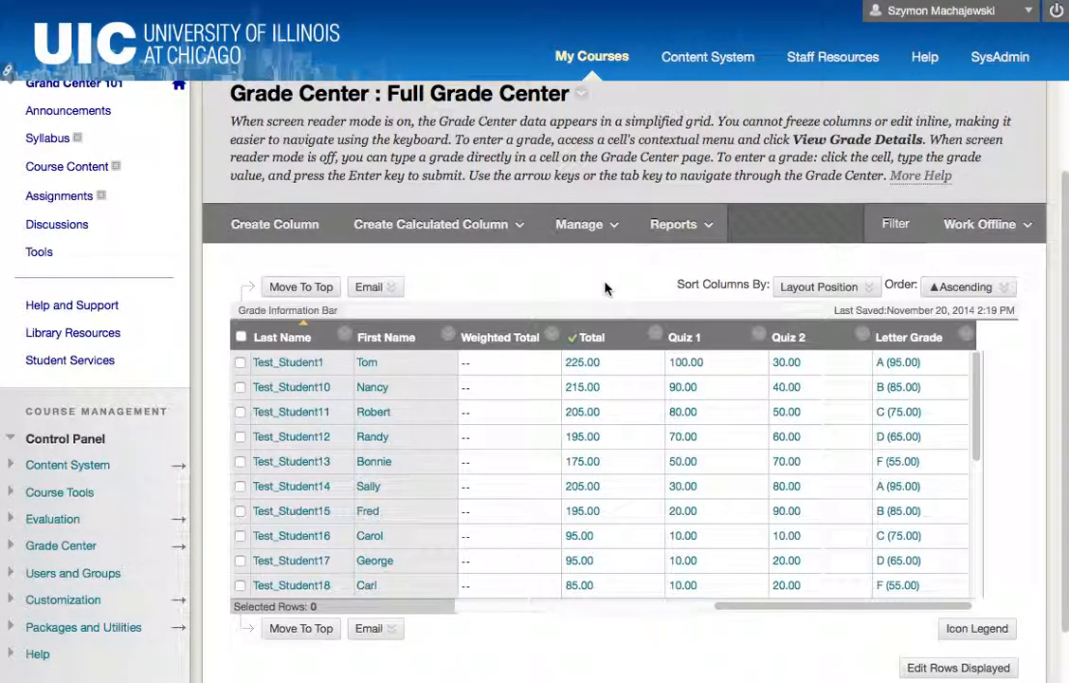
left_click(602, 229)
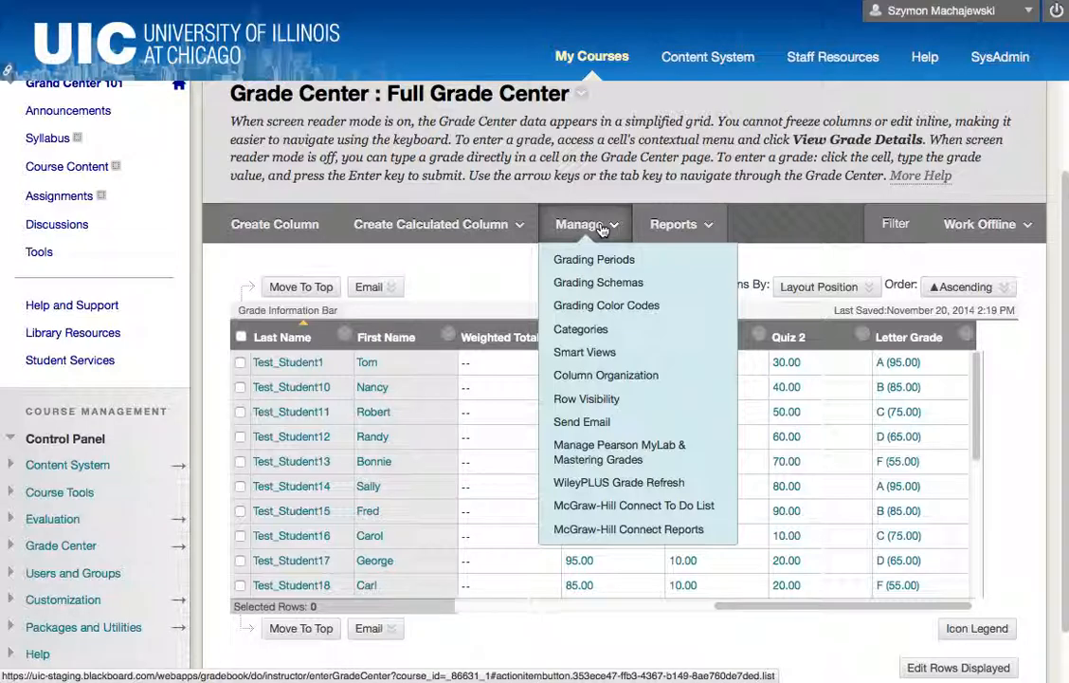
left_click(657, 286)
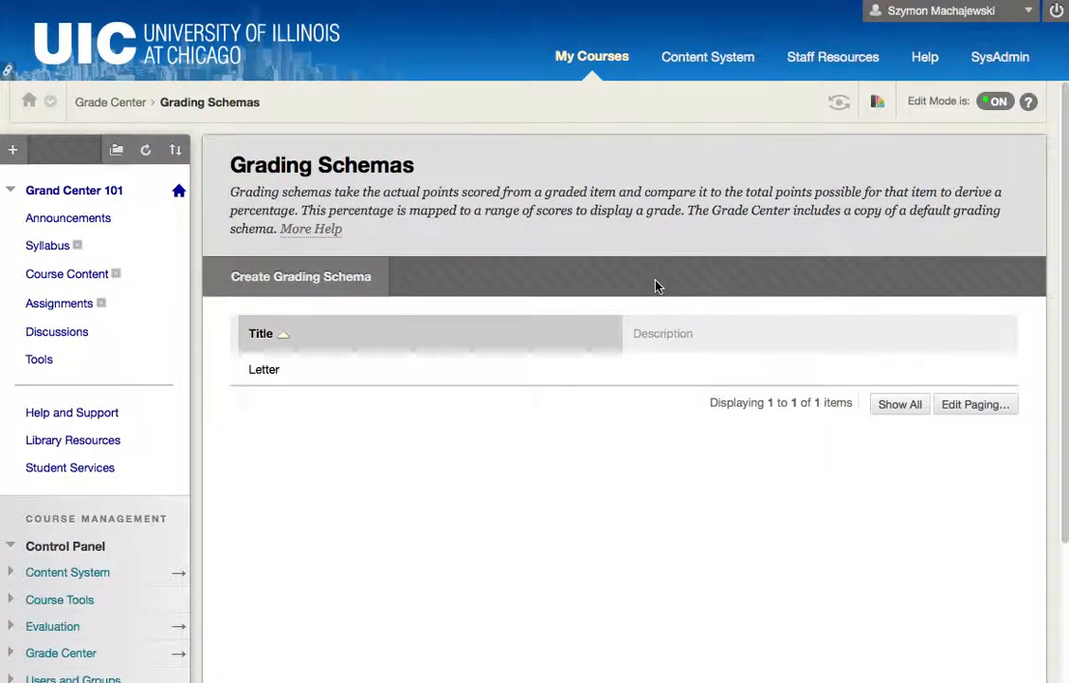
left_click(291, 371)
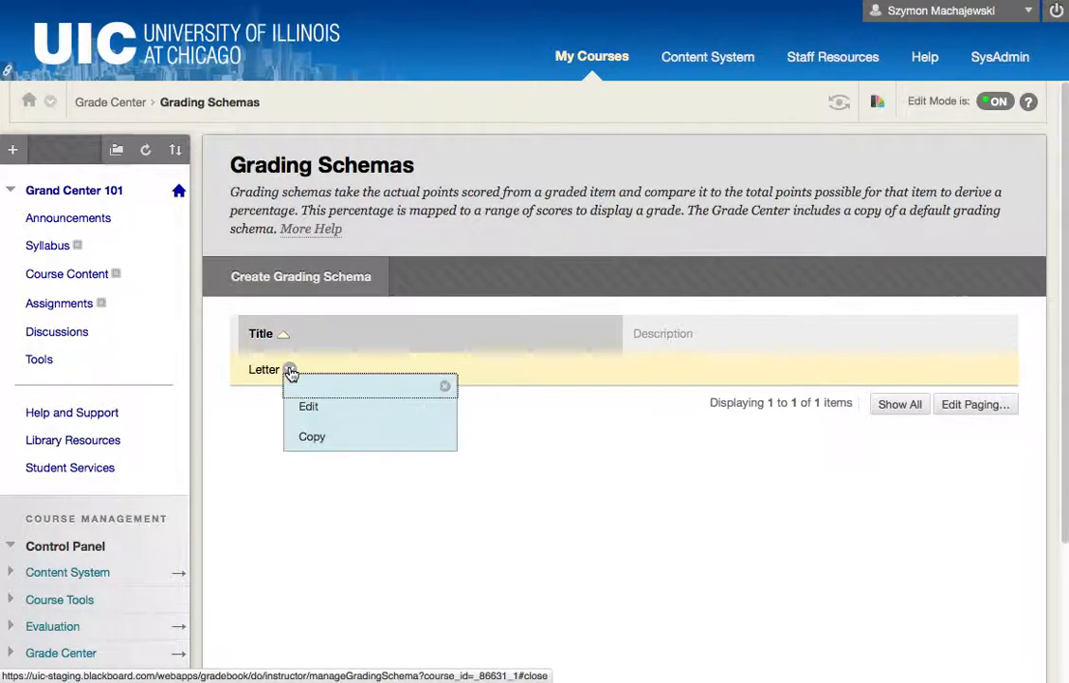
left_click(332, 407)
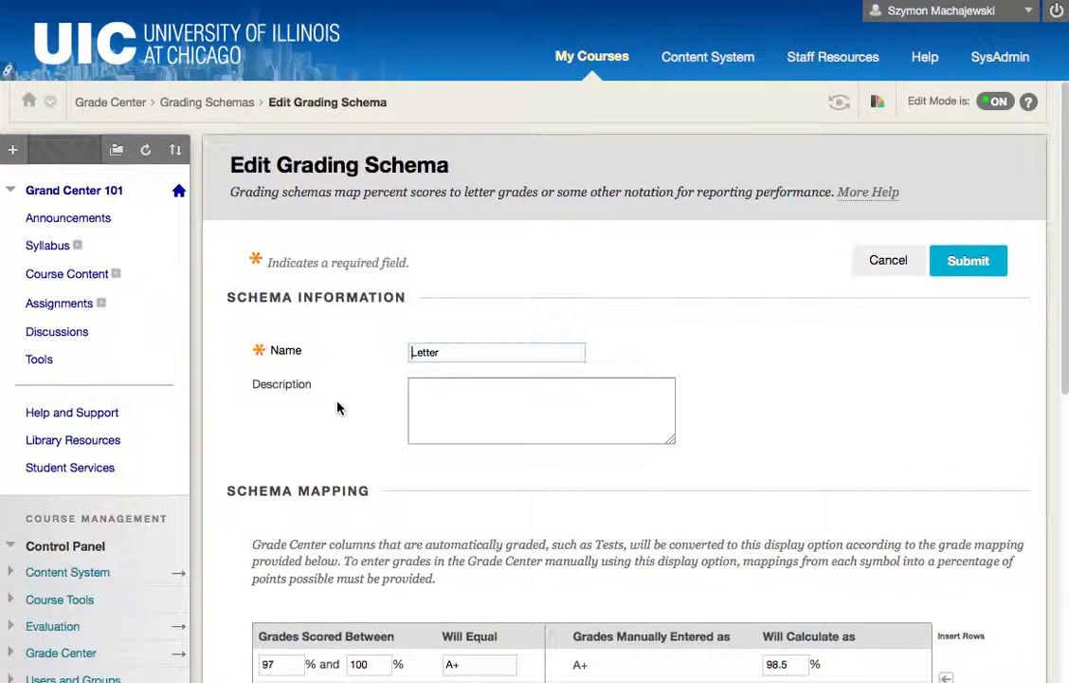
scroll(769, 317, "down", 6)
scroll(623, 359, "down", 2)
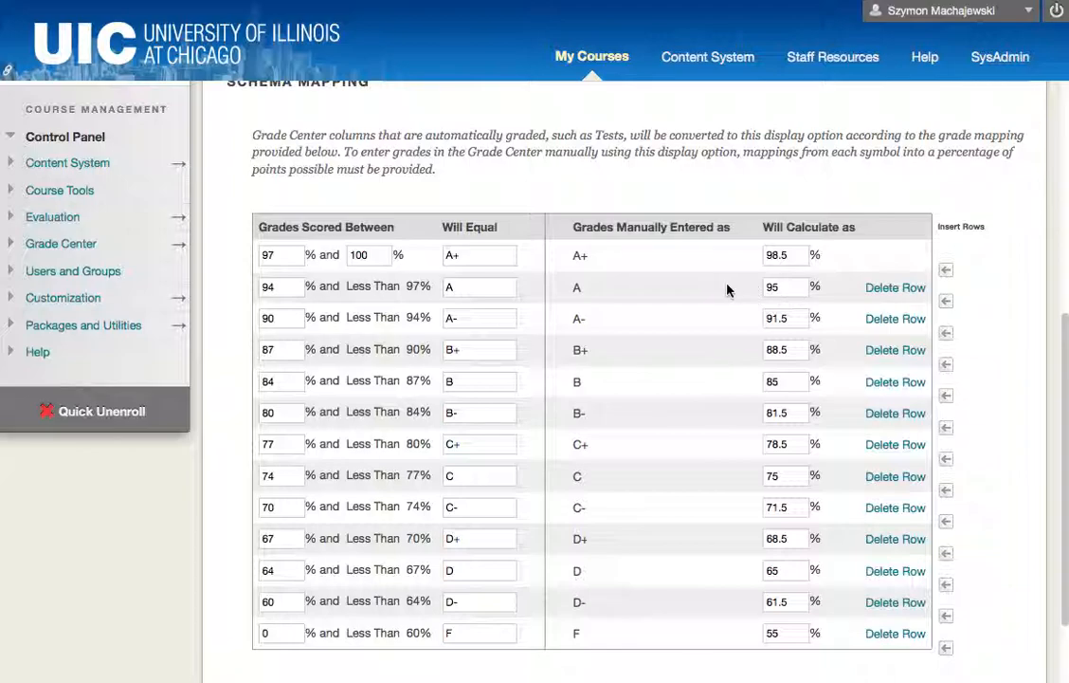
double_click(780, 288)
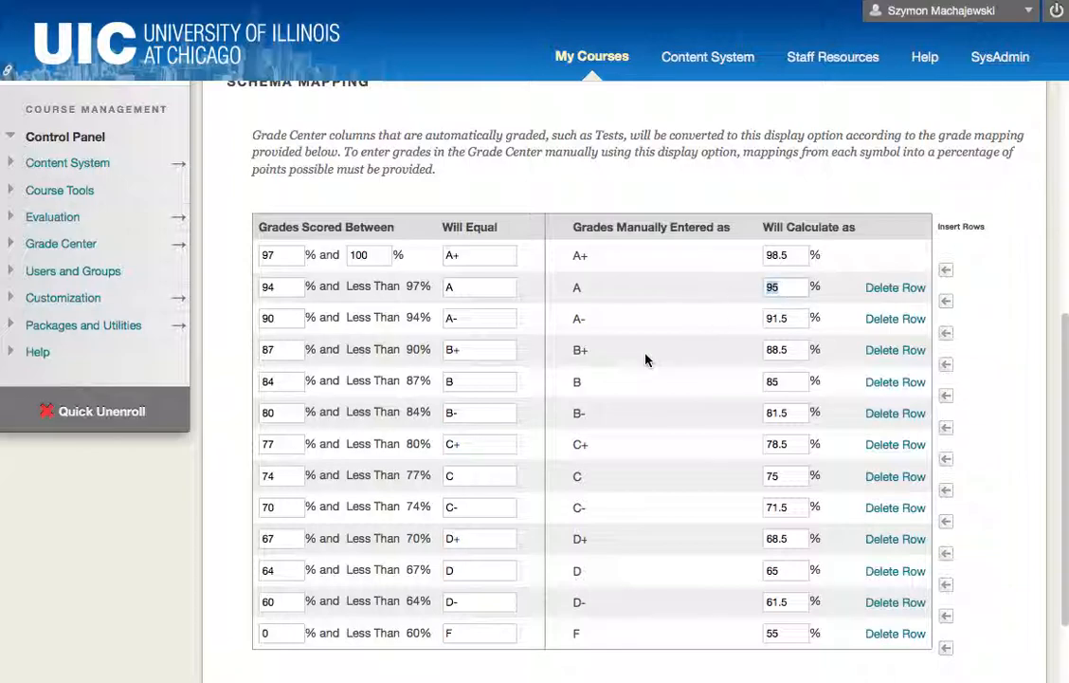